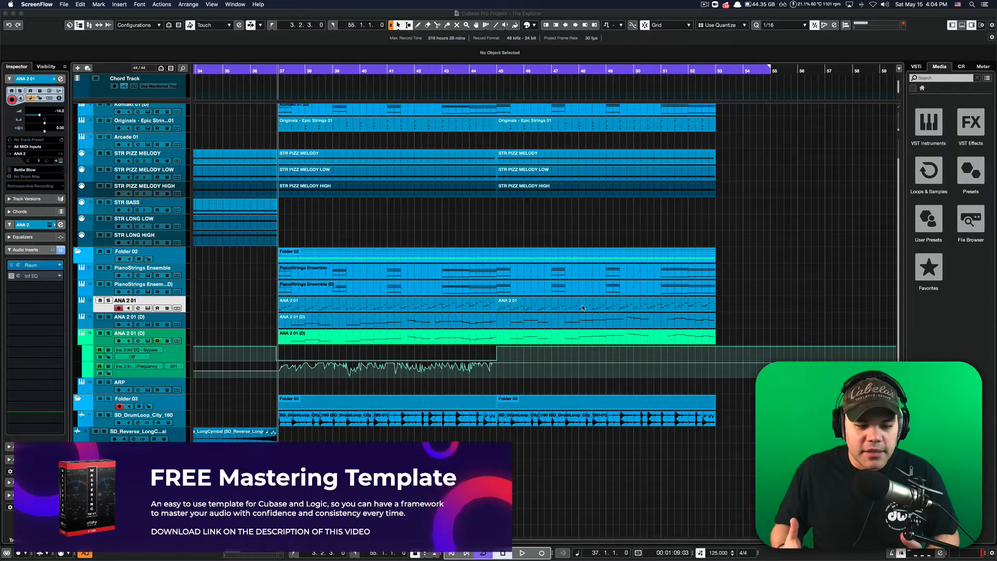
# Select the green ANA 2 01 (D) track, play the arrangement through the section starting at bar 37, and return the playhead just before bar 37.
pyautogui.scroll(-4, 352, 344)
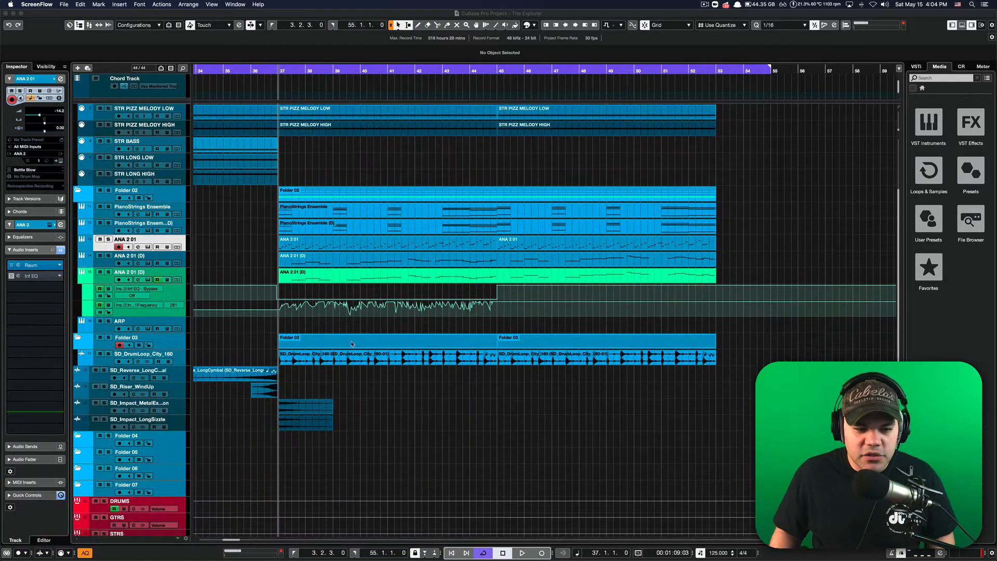
pyautogui.click(183, 275)
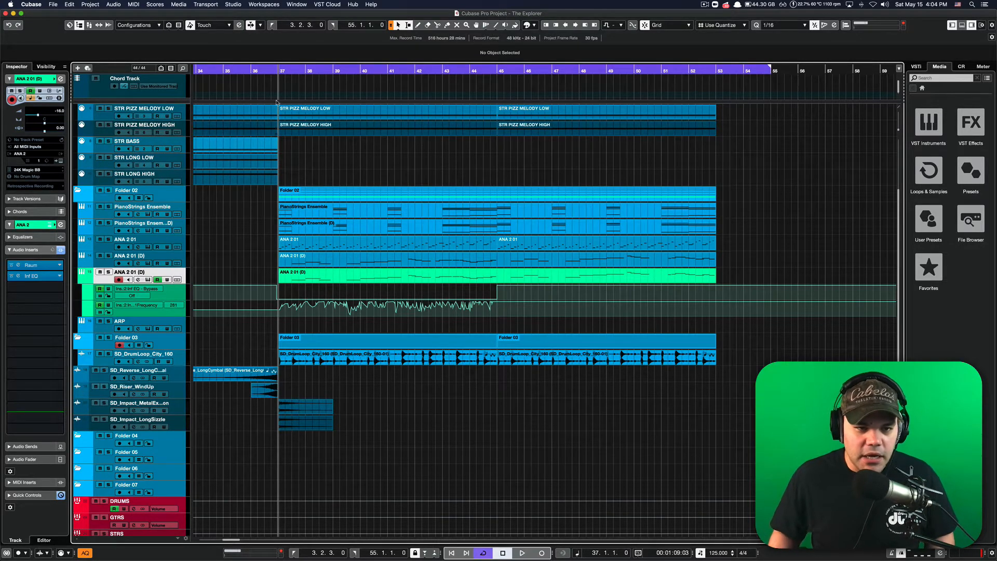
pyautogui.doubleClick(215, 71)
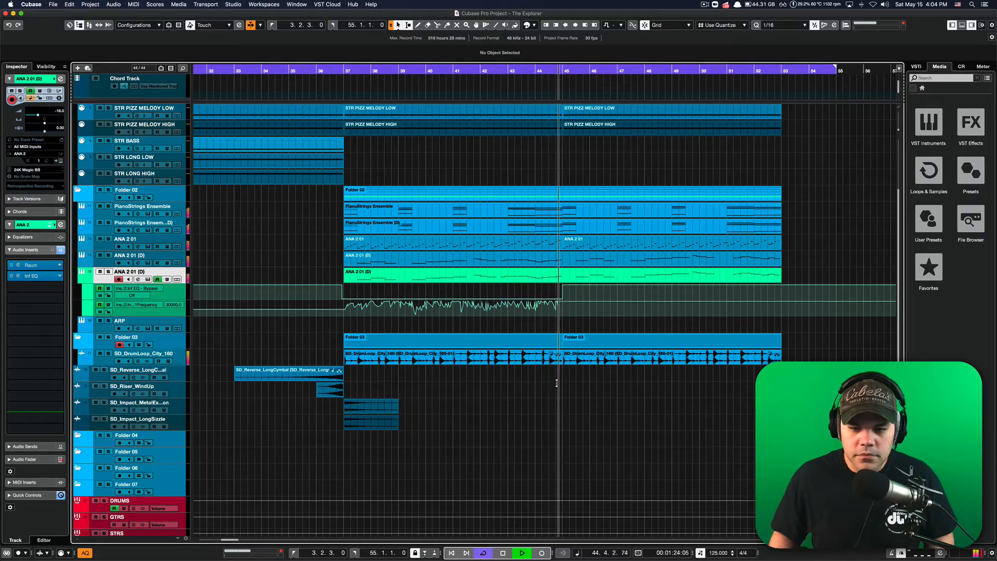
pyautogui.press('space')
pyautogui.click(339, 70)
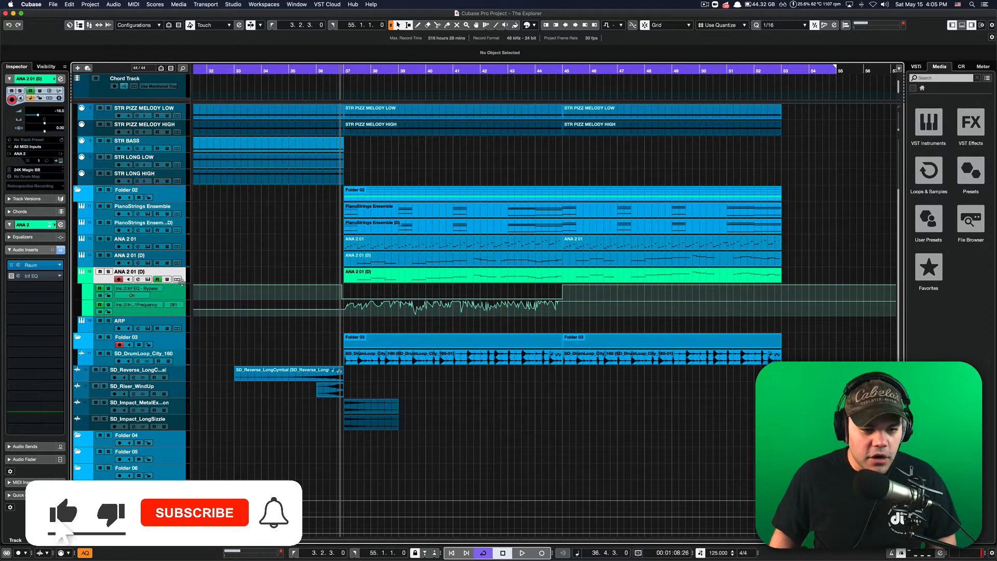
# Enlarge the tracks and play ANA 2 01 (D) soloed with its Infinity EQ editor placed clear of the frequency automation.
pyautogui.moveTo(182, 285); pyautogui.dragTo(182, 292)
pyautogui.scroll(-3, 186, 283)
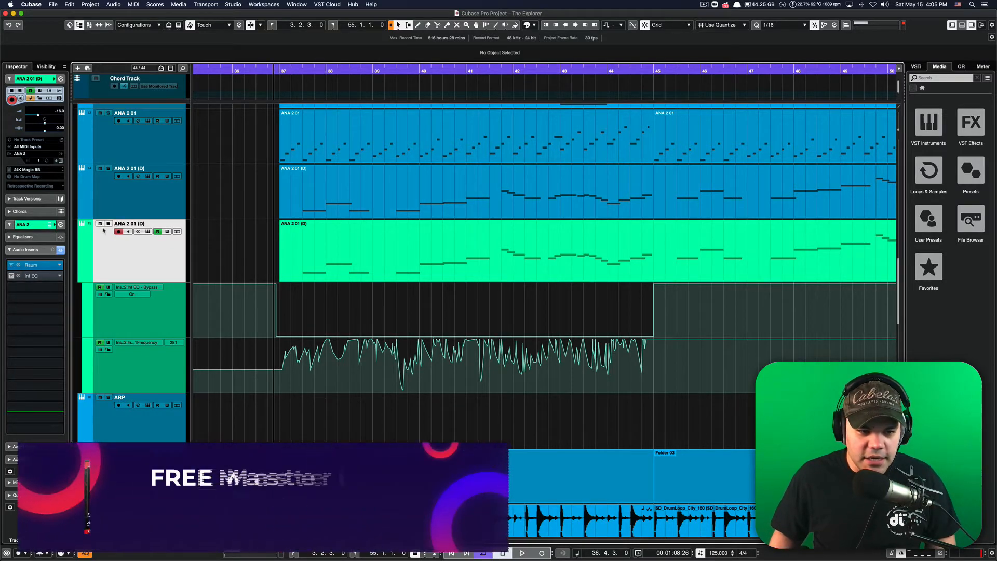
pyautogui.click(108, 223)
pyautogui.press('space')
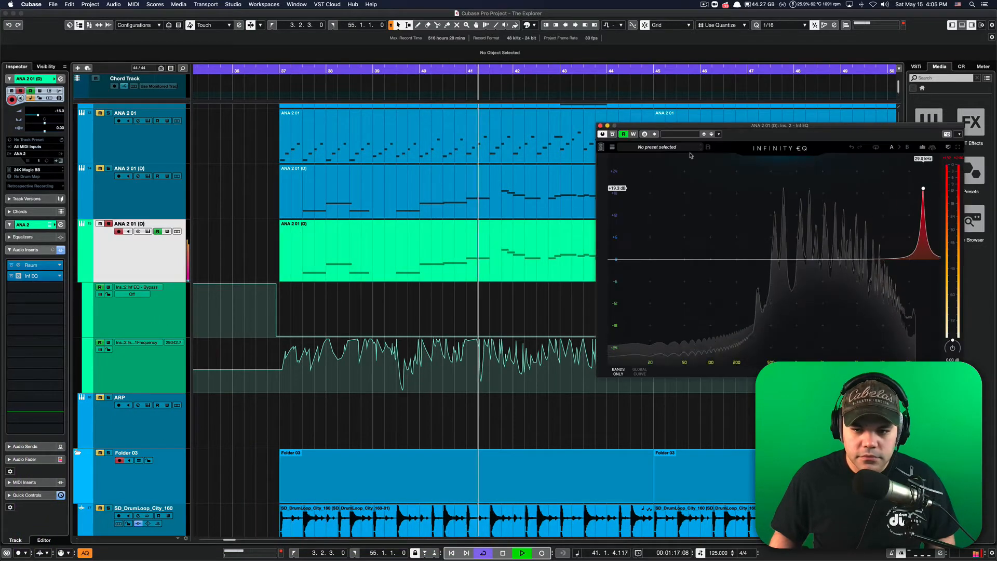
pyautogui.moveTo(698, 139); pyautogui.dragTo(252, 154)
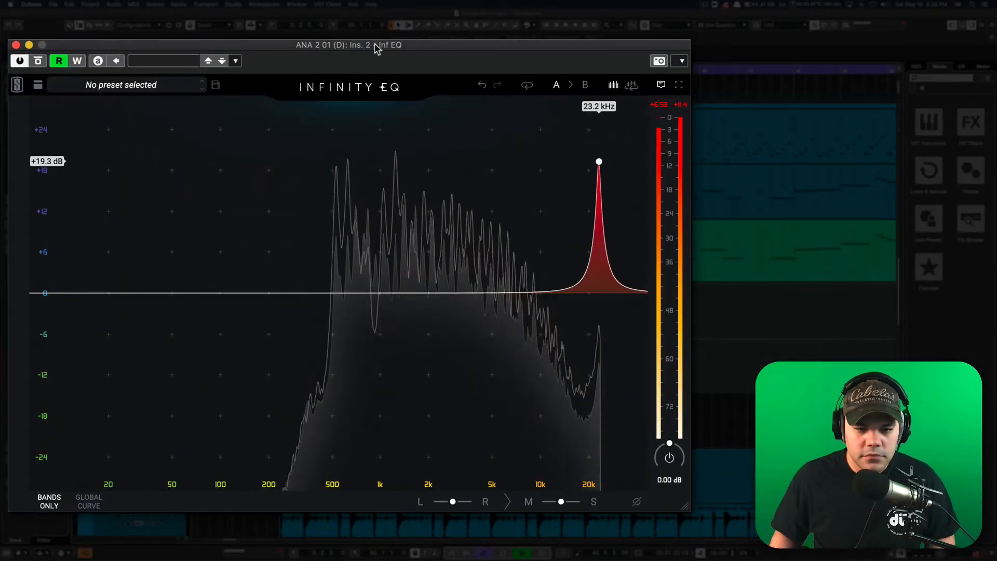
pyautogui.moveTo(382, 45); pyautogui.dragTo(400, 16)
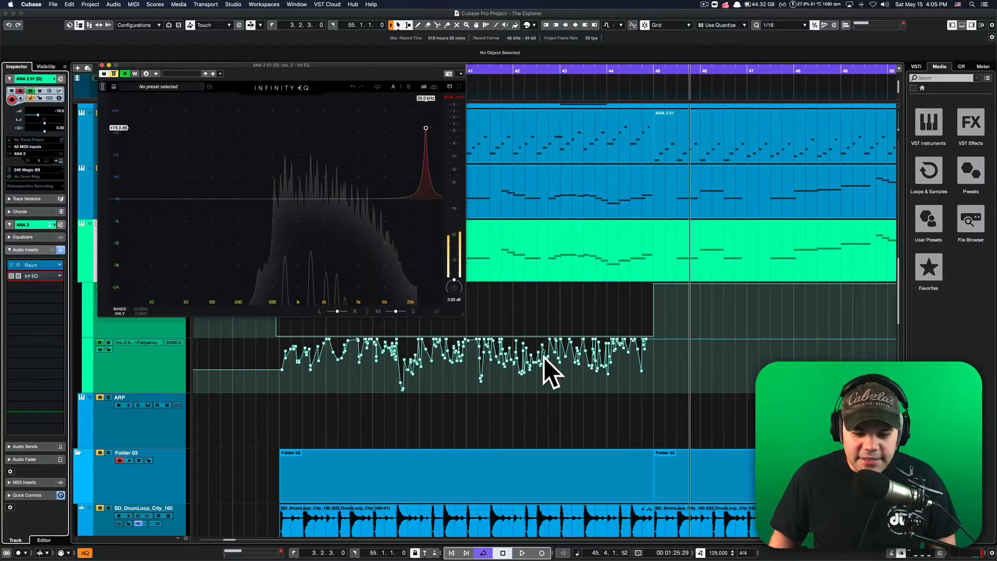
# Widen the Q of the Infinity EQ's 30 kHz bell band and narrow it again.
pyautogui.moveTo(426, 129)
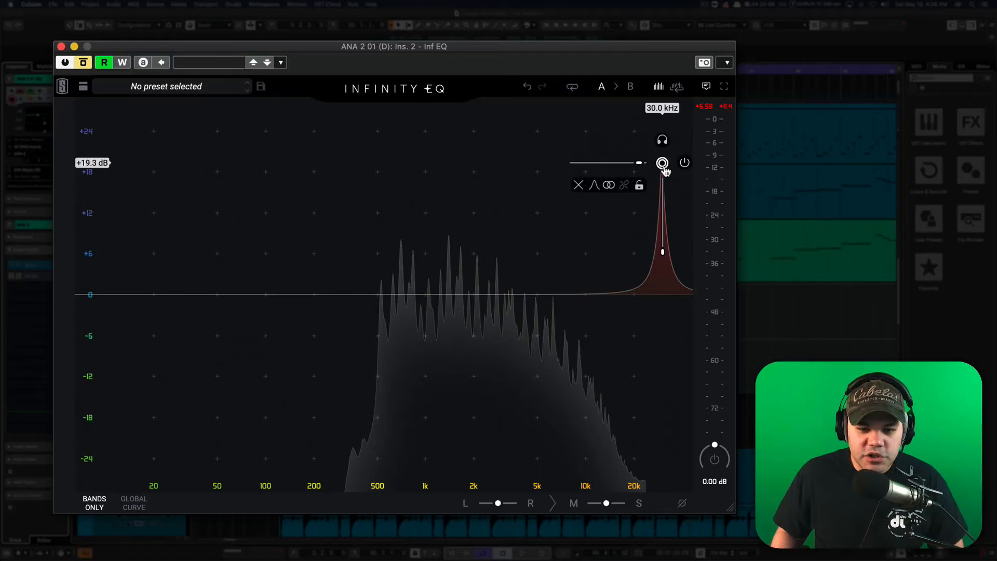
pyautogui.scroll(-3, 663, 168)
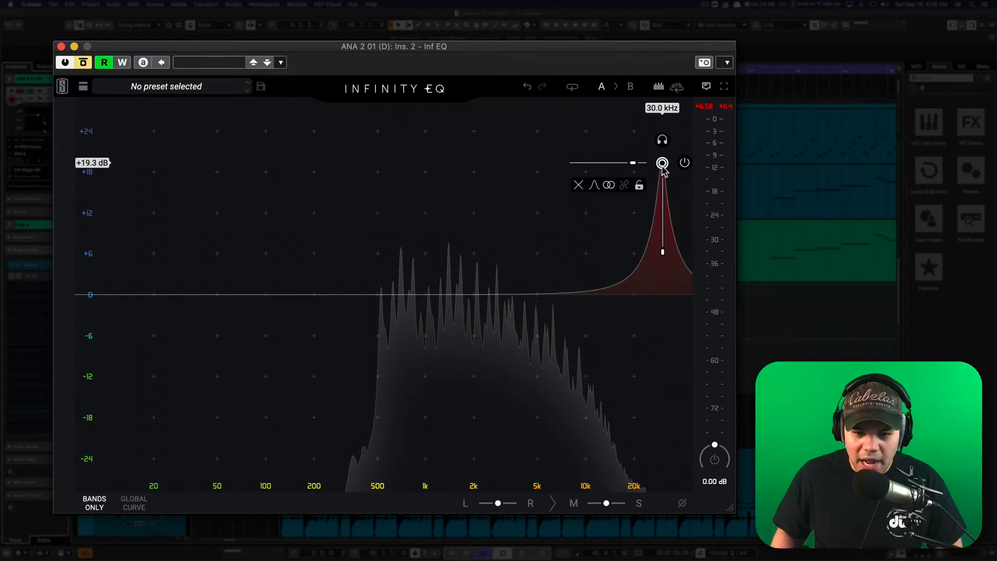
pyautogui.scroll(4, 663, 169)
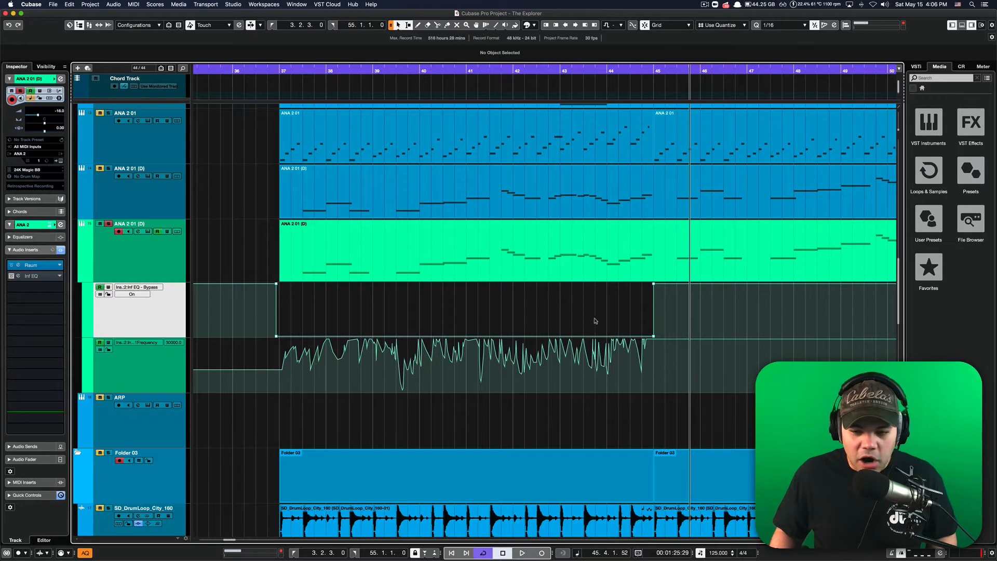
# Play the soloed ANA 2 01 (D) track from just before bar 37, comparing the EQ with and without its automation being read.
pyautogui.click(267, 302)
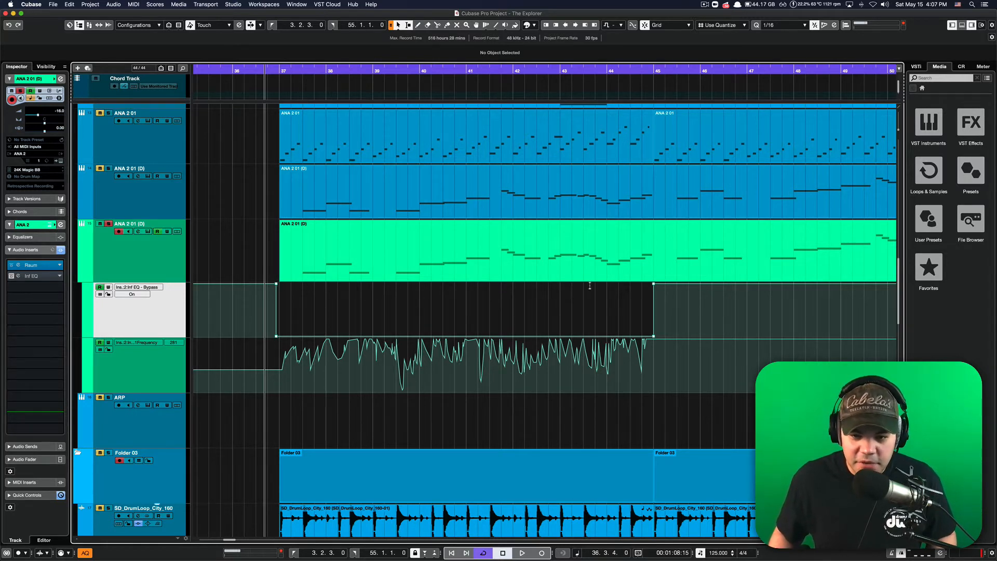
pyautogui.click(175, 367)
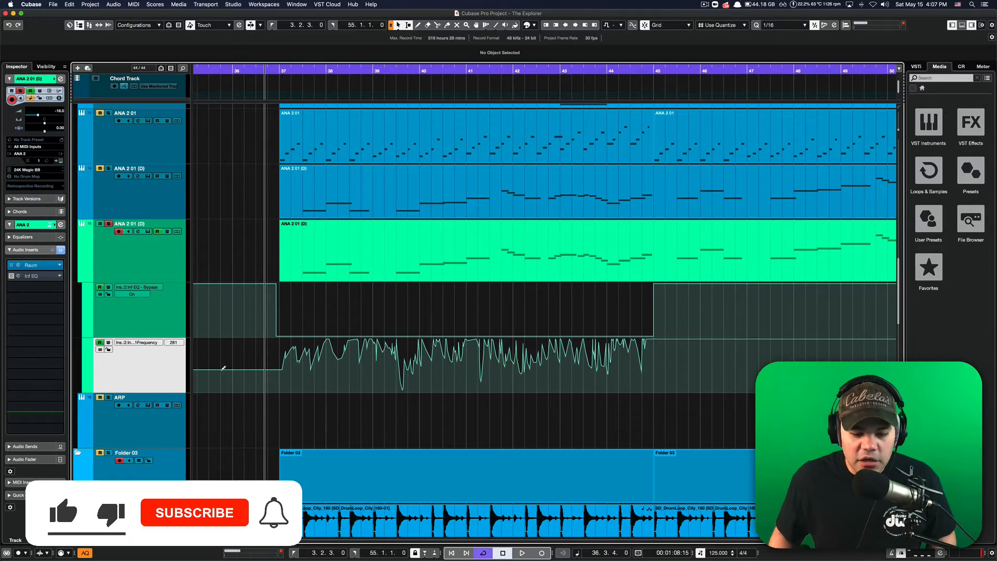
pyautogui.hscroll(-1, 333, 360)
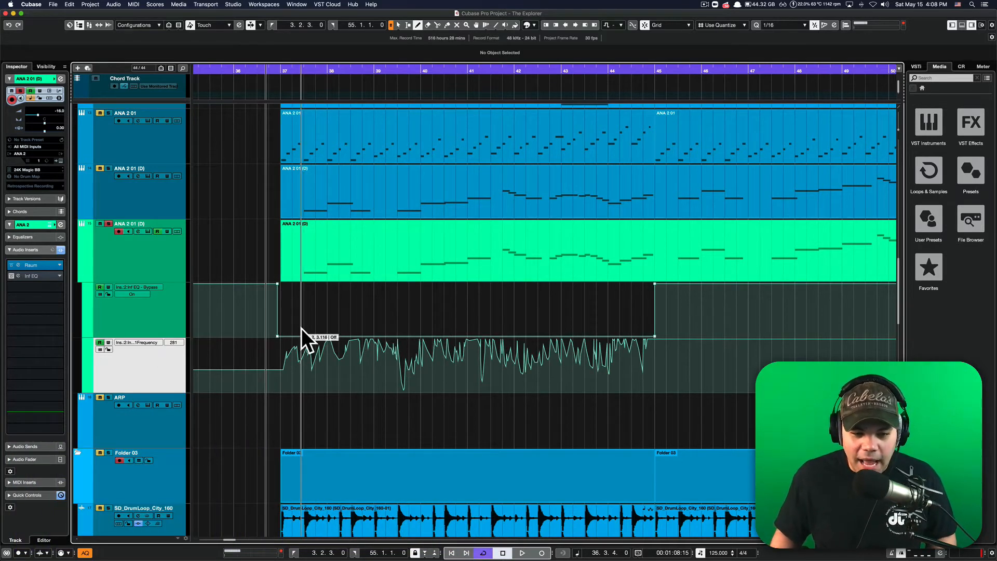
pyautogui.click(157, 270)
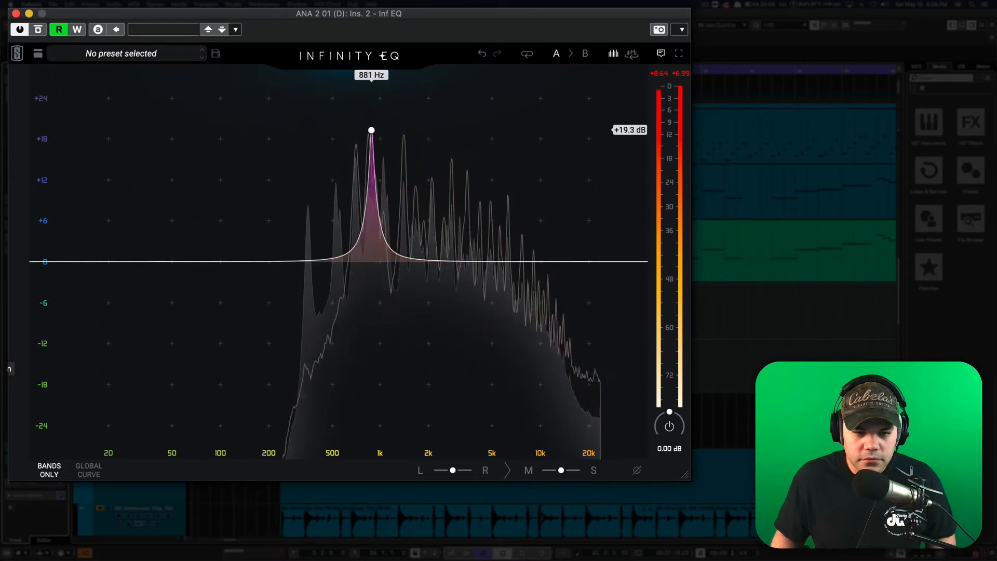
pyautogui.press('space')
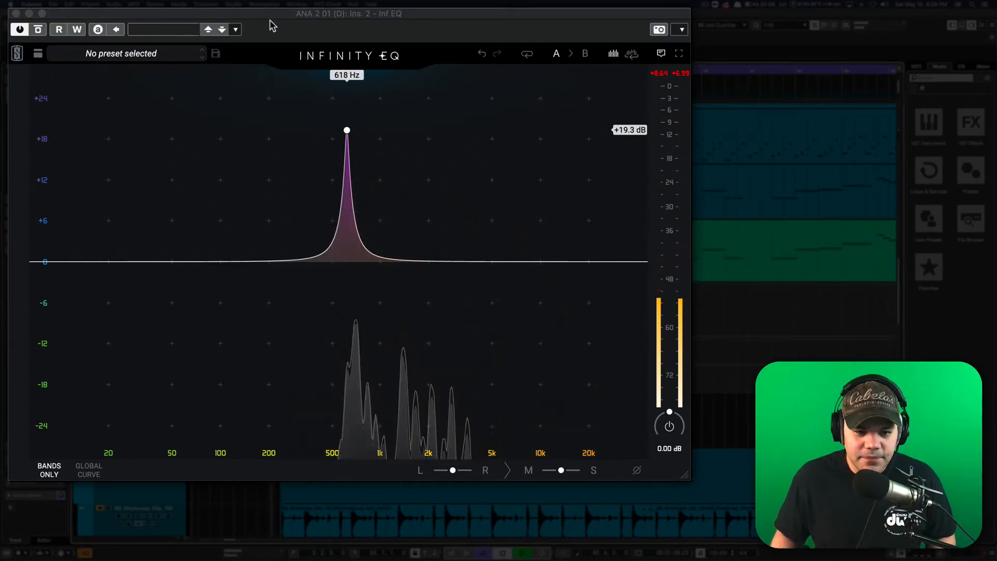
pyautogui.press('space')
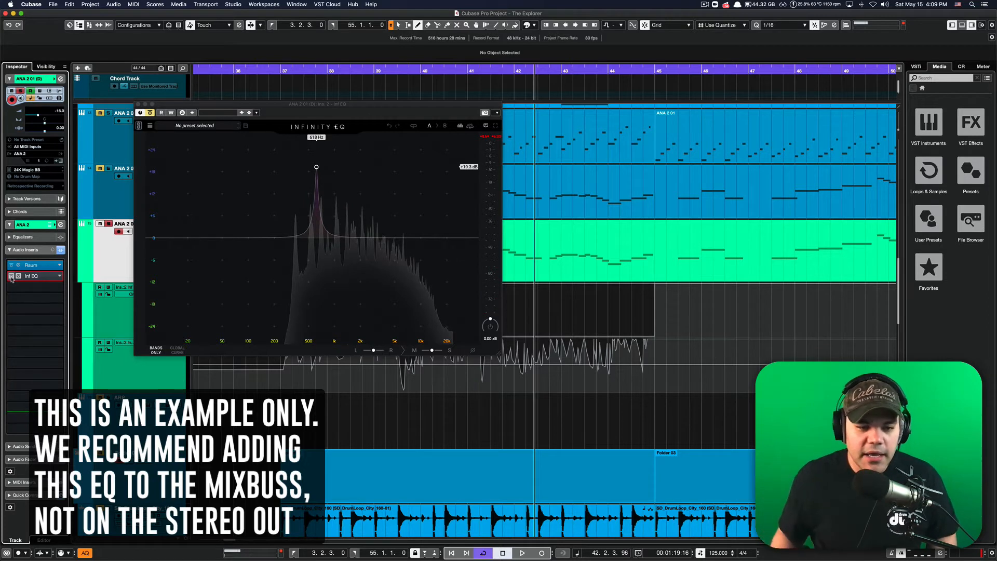
# Activate the Inf EQ insert on ANA 2 01 (D) with its editor closed, and turn reading of its automation lanes back on.
pyautogui.click(11, 276)
pyautogui.click(107, 319)
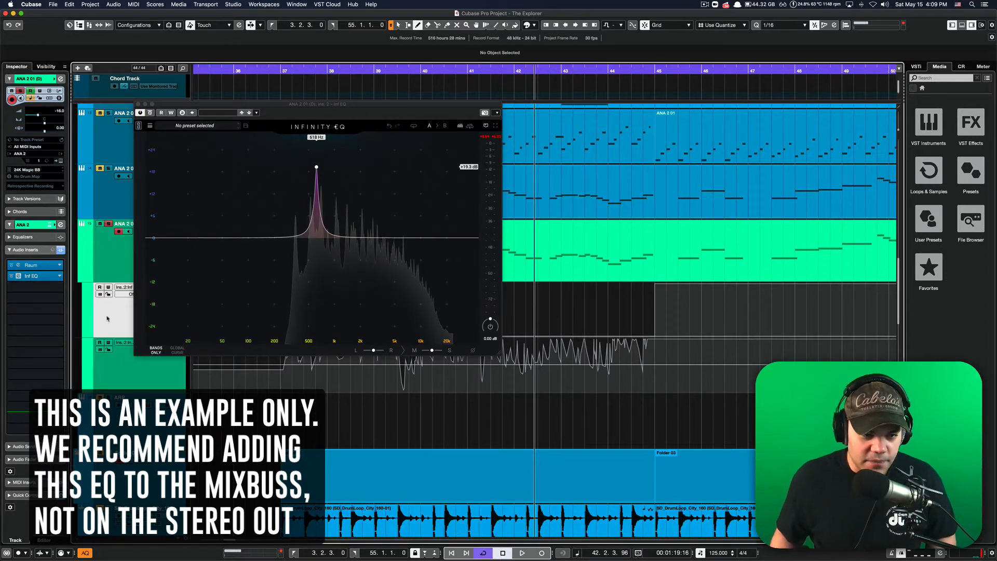
pyautogui.click(138, 105)
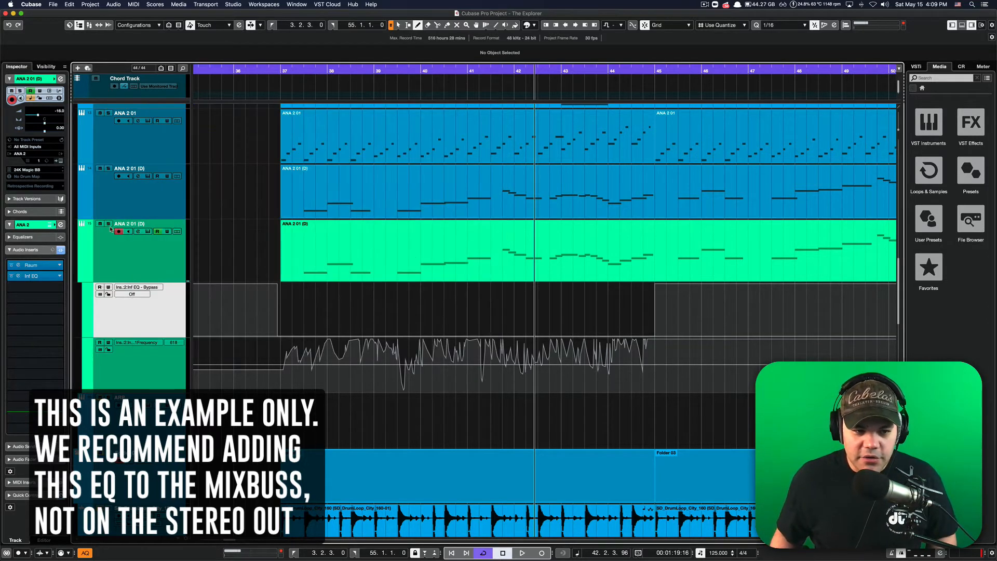
pyautogui.click(157, 262)
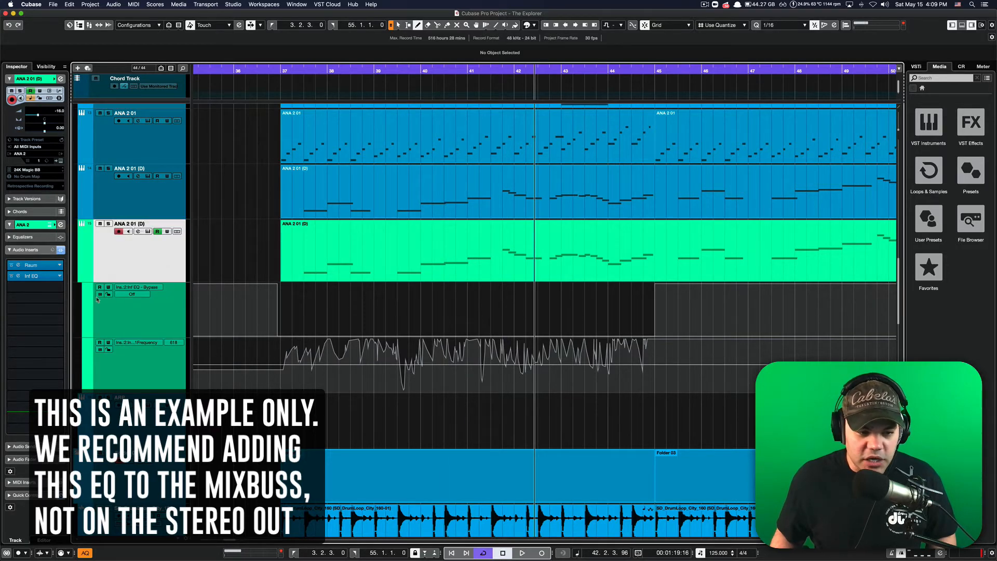
pyautogui.click(100, 287)
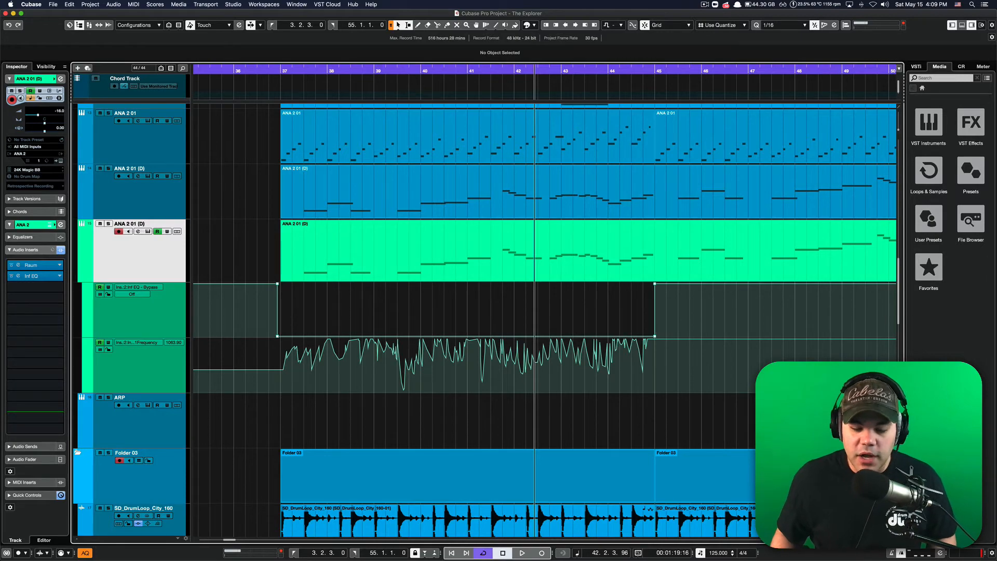
# Locate the STEREO OUT channel and examine its Inf EQ bypass and frequency automation lanes around bar 45.
pyautogui.scroll(-3, 529, 304)
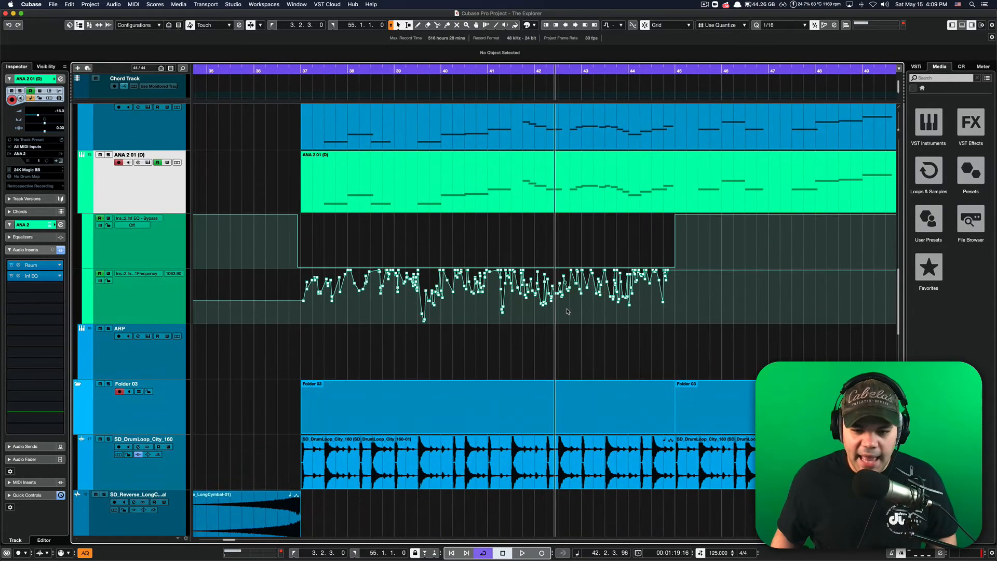
pyautogui.scroll(-5, 608, 326)
pyautogui.scroll(3, 586, 333)
pyautogui.scroll(-10, 579, 332)
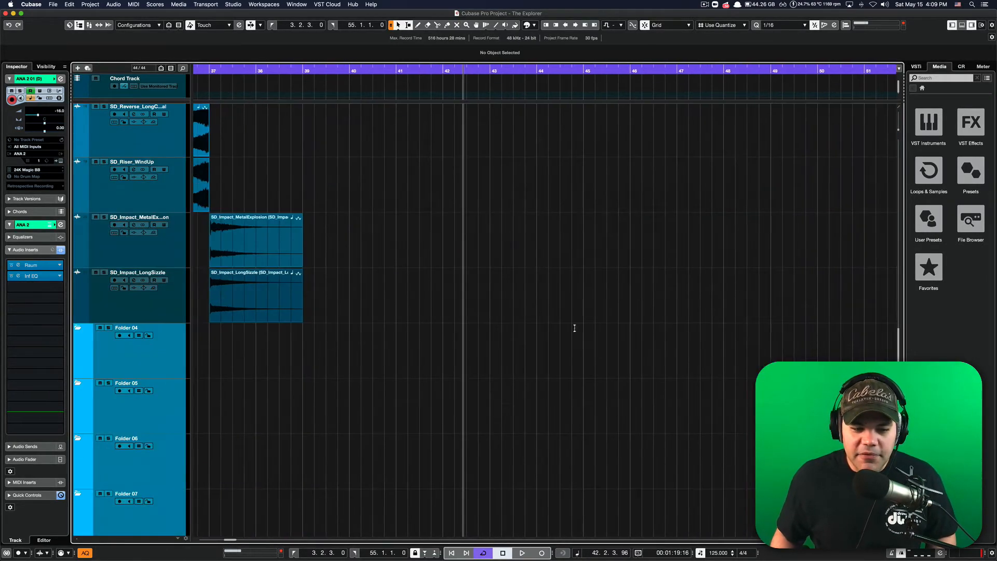
pyautogui.hscroll(2, 575, 329)
pyautogui.scroll(-10, 576, 328)
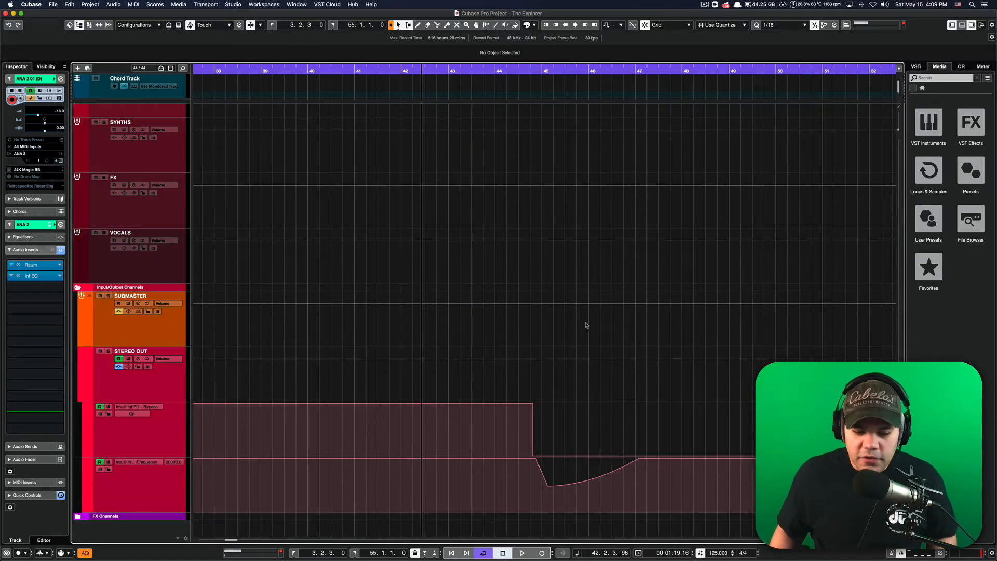
pyautogui.hscroll(3, 586, 325)
pyautogui.click(171, 389)
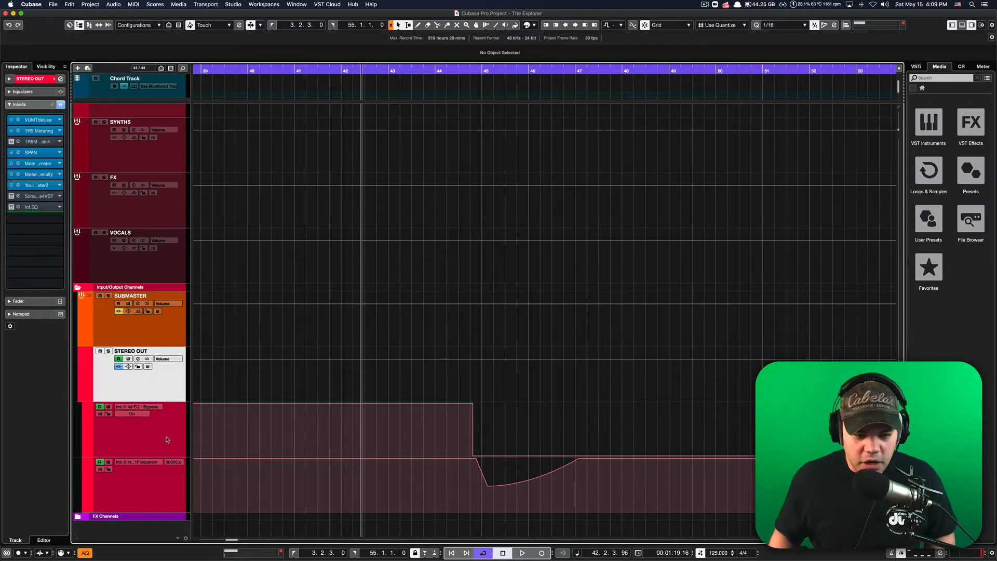
pyautogui.click(167, 440)
pyautogui.click(160, 381)
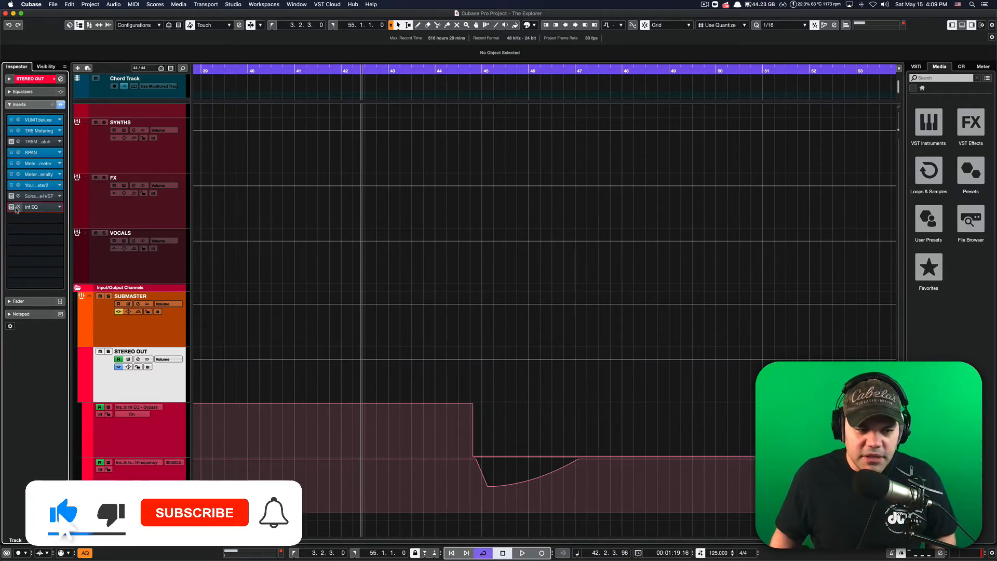
# Open the Inf EQ insert on STEREO OUT and place its editor above the automation lanes.
pyautogui.click(19, 207)
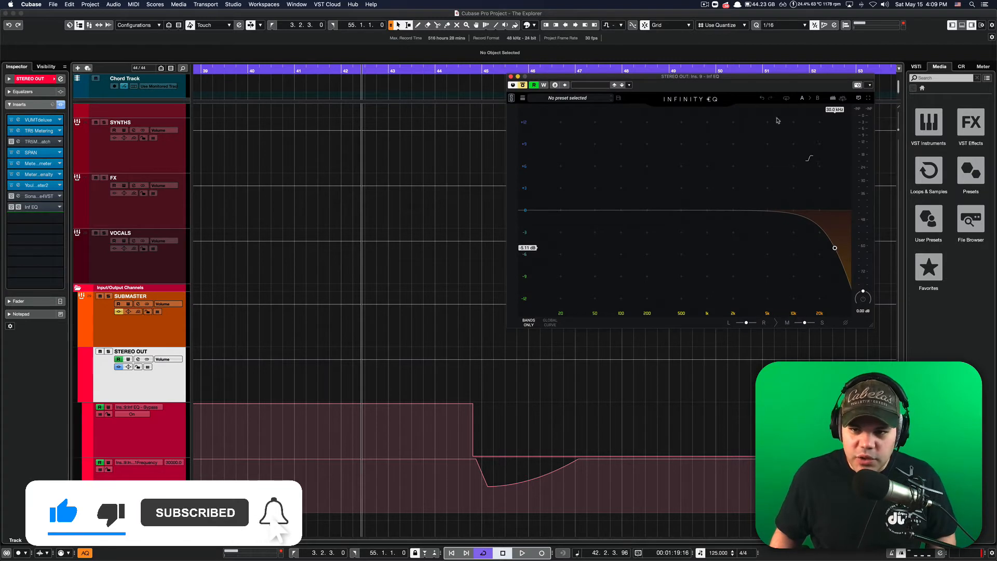
pyautogui.moveTo(734, 79); pyautogui.dragTo(429, 104)
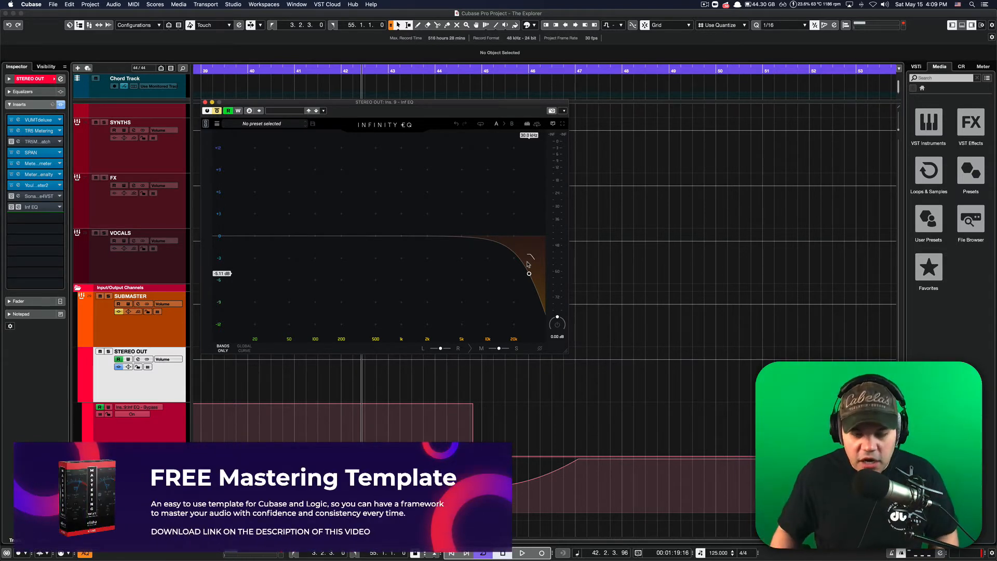
pyautogui.moveTo(372, 110); pyautogui.dragTo(391, 113)
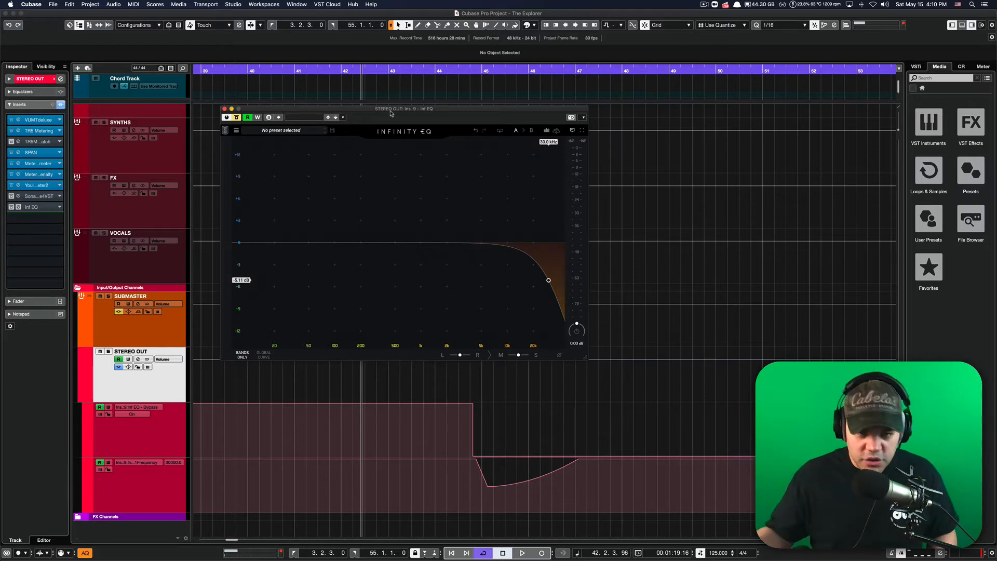
pyautogui.moveTo(385, 133); pyautogui.dragTo(386, 128)
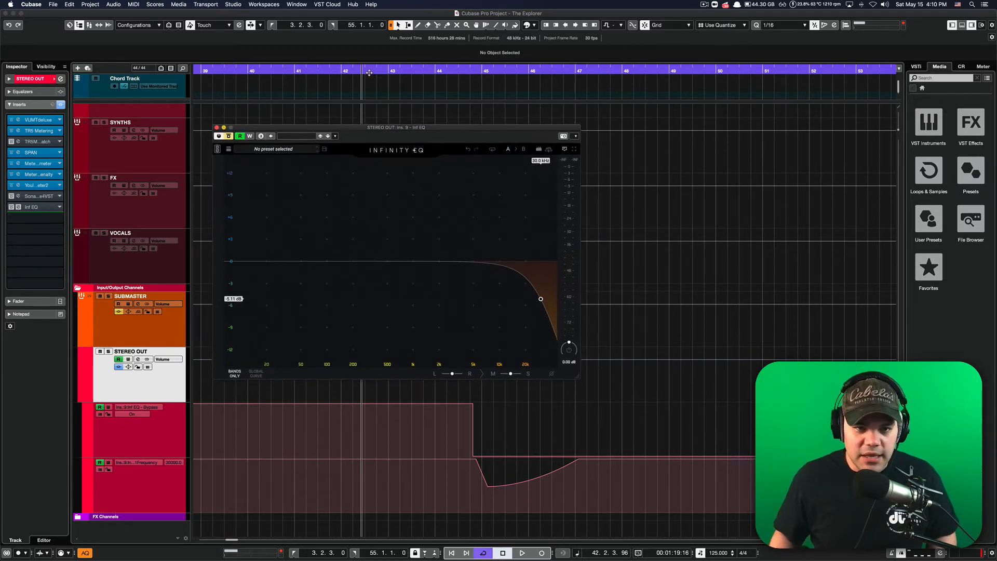
# Play the transition around bar 45 to check the STEREO OUT filter sweep in the Infinity EQ, and bypass the insert after stopping.
pyautogui.press('space')
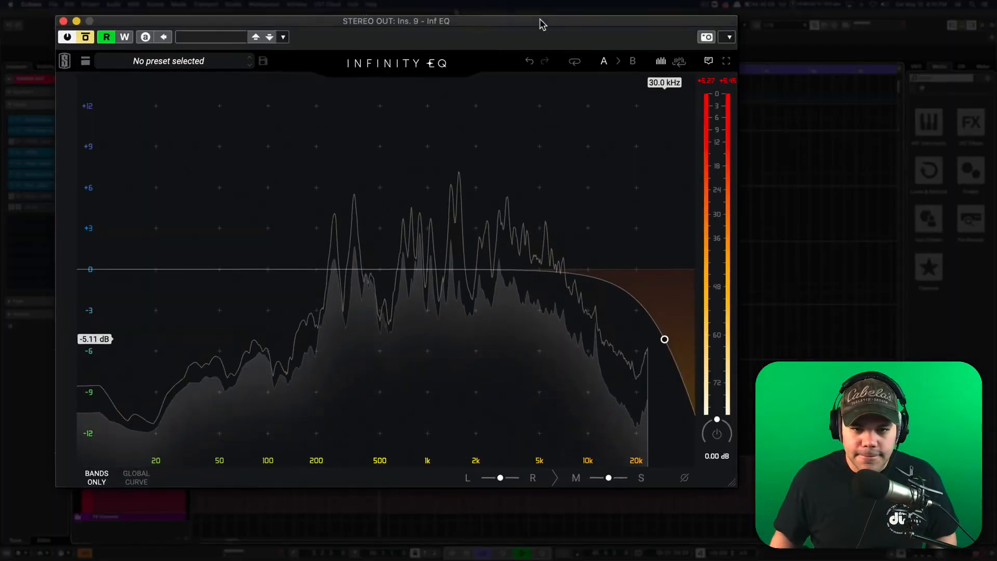
pyautogui.moveTo(540, 19); pyautogui.dragTo(534, 13)
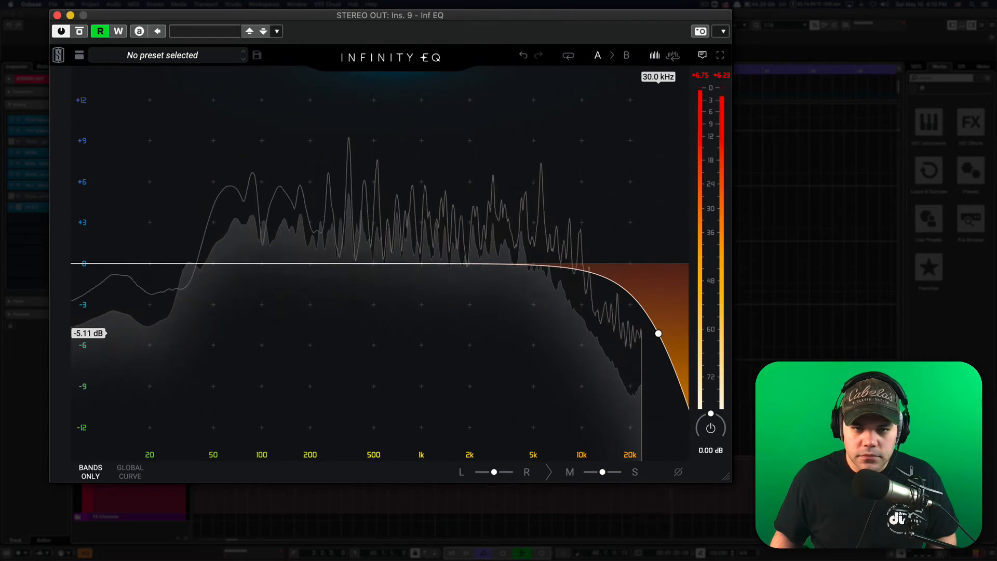
pyautogui.press('space')
pyautogui.click(10, 206)
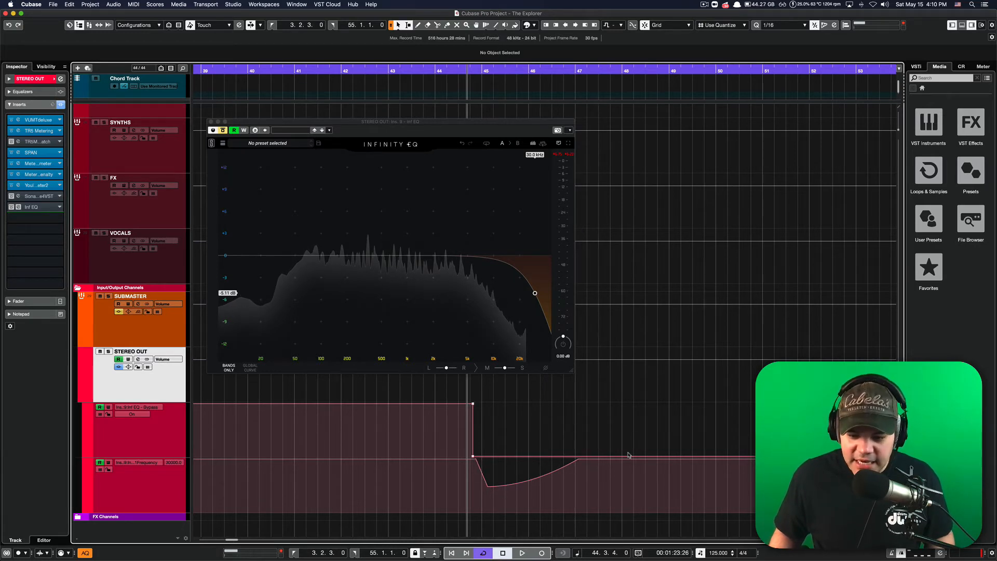
# Switch the STEREO OUT Inf EQ bypass automation back to On from 47.4.3.74, just before bar 48.
pyautogui.moveTo(619, 456); pyautogui.dragTo(618, 404)
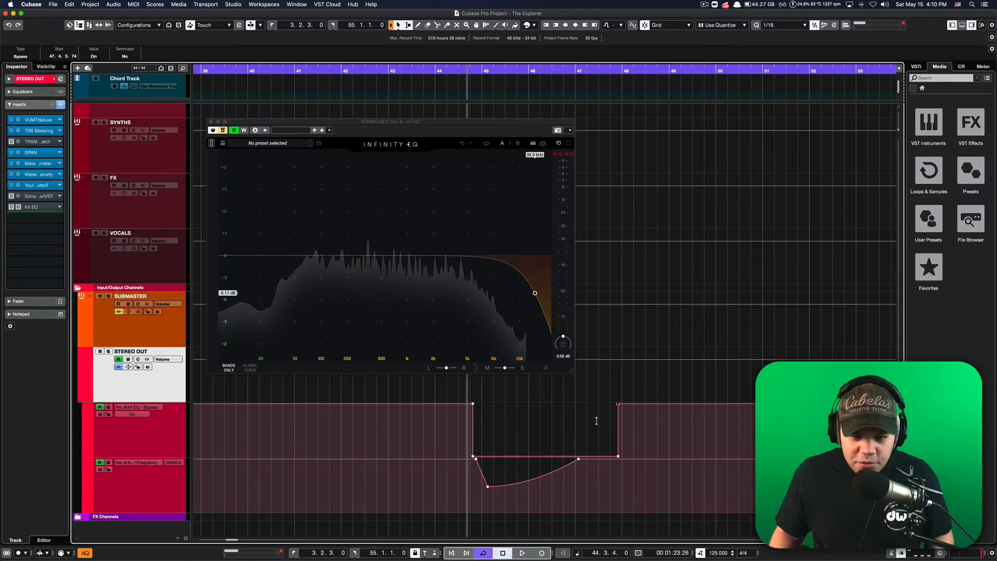
pyautogui.hscroll(5, 596, 420)
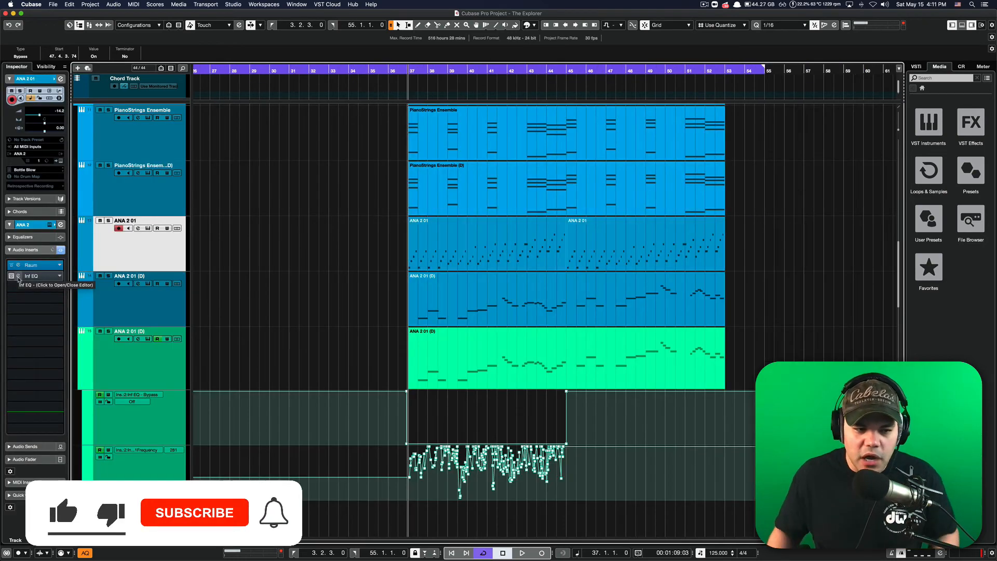
# Open the Inf EQ insert on the ANA 2 01 track and take it out of bypass.
pyautogui.click(18, 278)
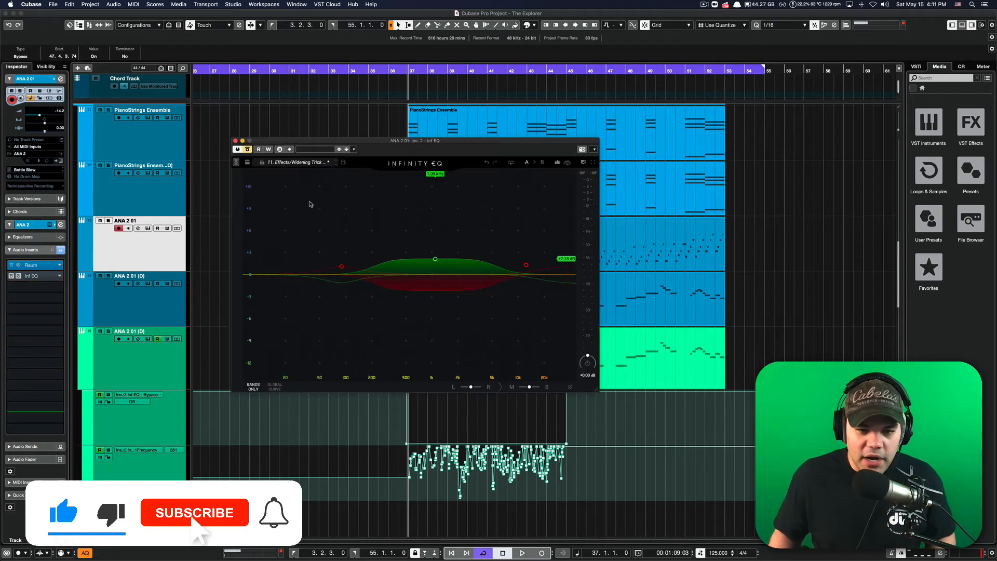
pyautogui.moveTo(398, 148); pyautogui.dragTo(391, 144)
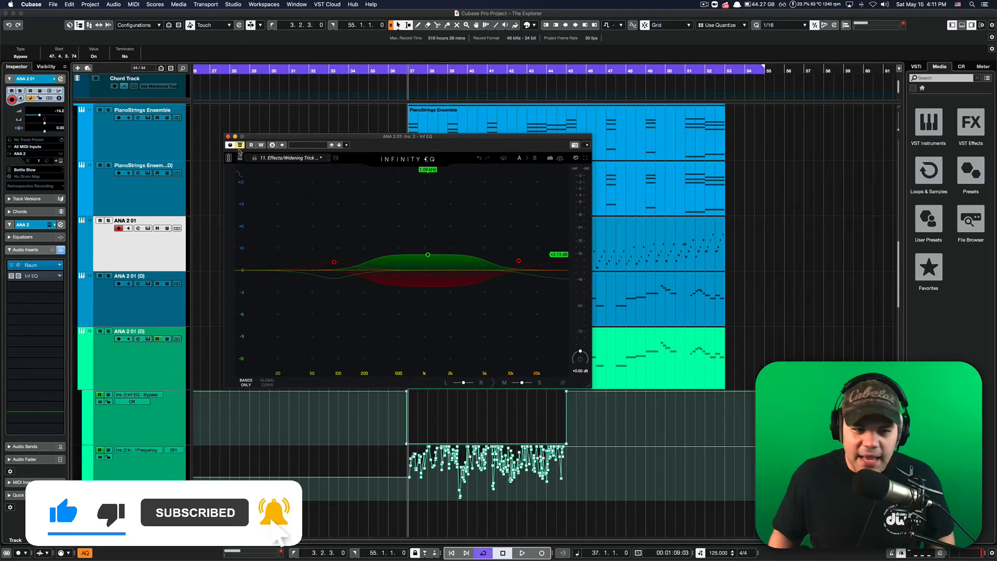
pyautogui.click(240, 145)
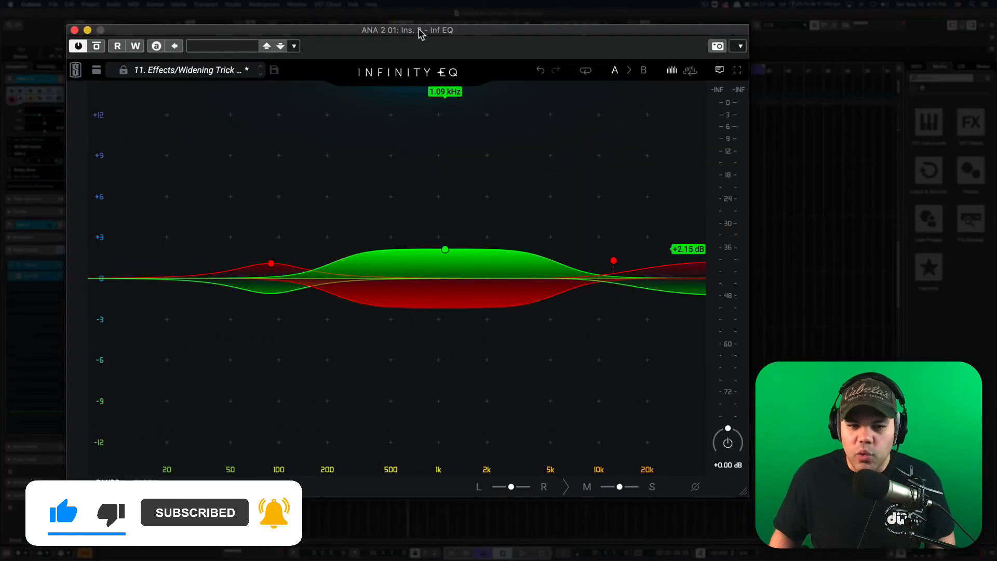
# Look through the 11. Effects presets in Infinity EQ down to the Widening Trick entries, and close the preset browser.
pyautogui.moveTo(420, 35); pyautogui.dragTo(415, 32)
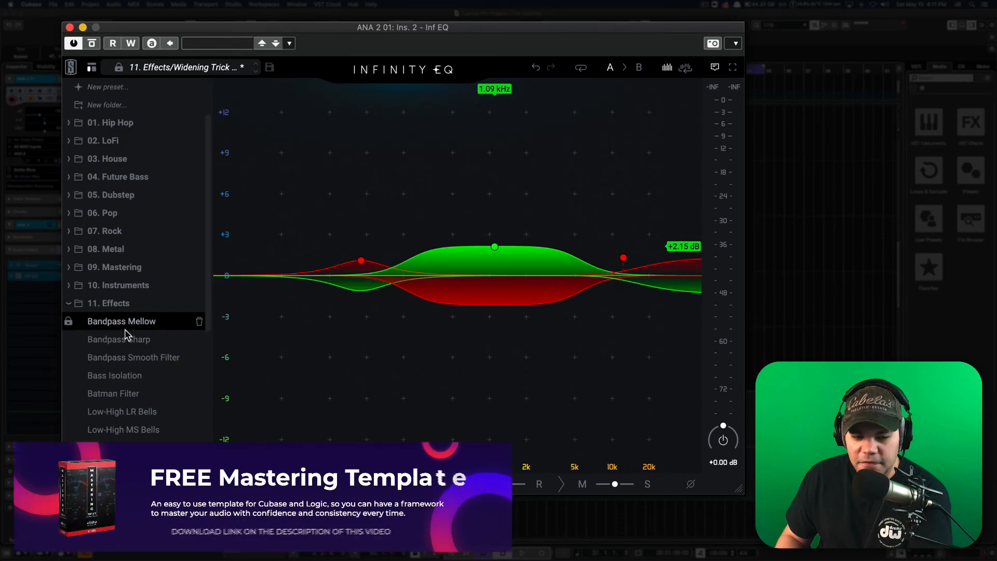
pyautogui.scroll(-5, 127, 336)
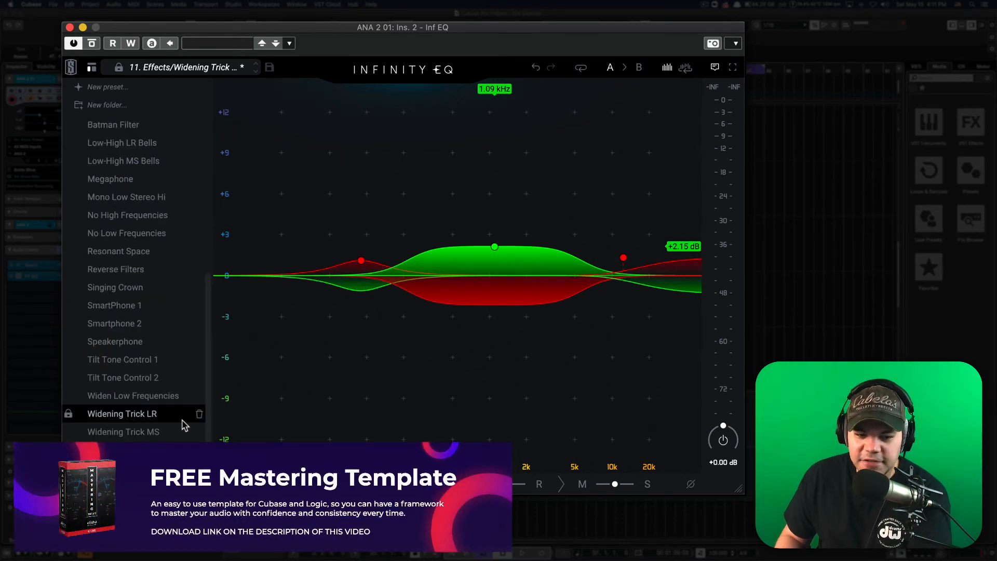
pyautogui.click(92, 68)
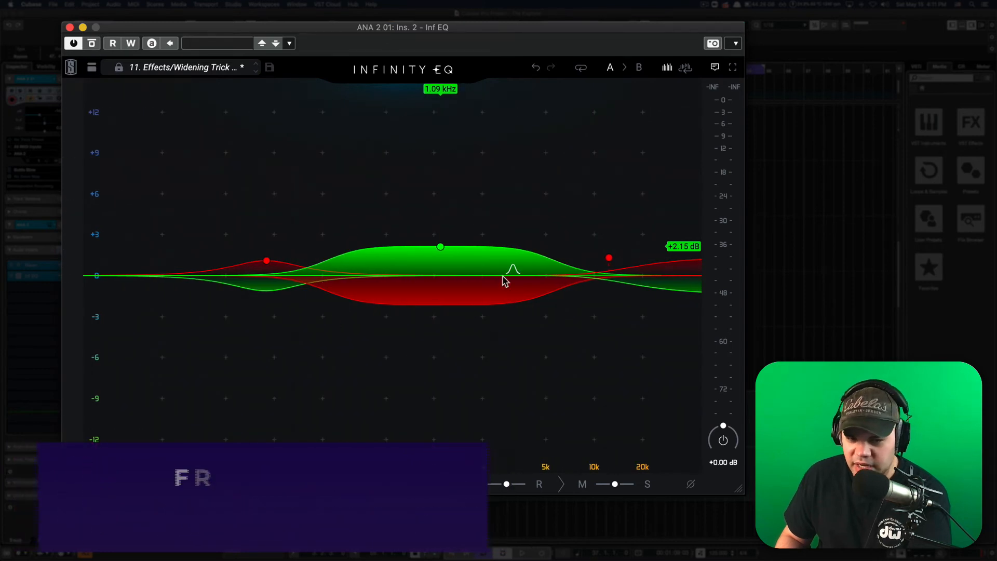
# Play the ANA 2 01 part through the widening EQ and adjust the gain of the 1.09 kHz band to +2.46 dB.
pyautogui.moveTo(457, 27); pyautogui.dragTo(418, 15)
pyautogui.press('space')
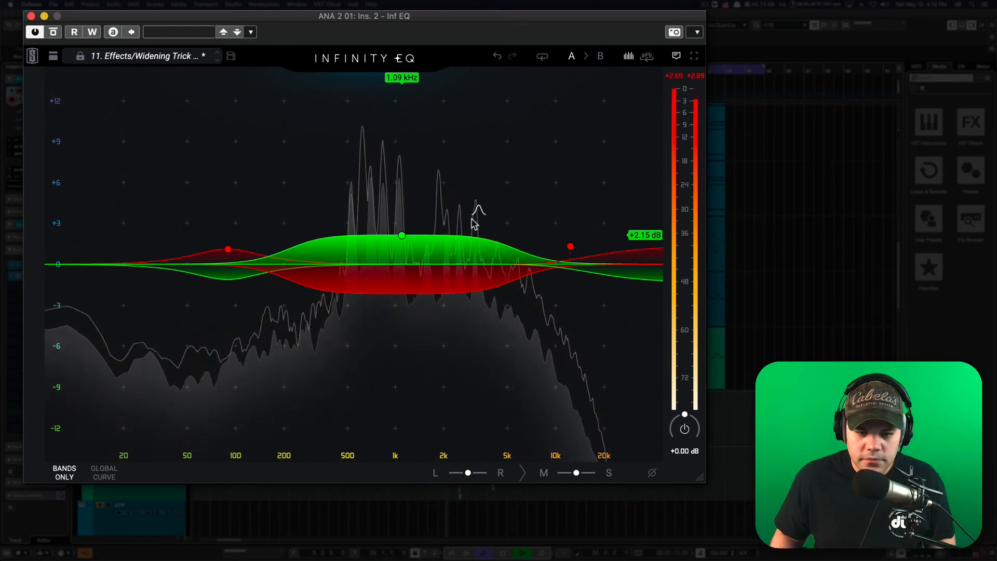
pyautogui.moveTo(411, 233)
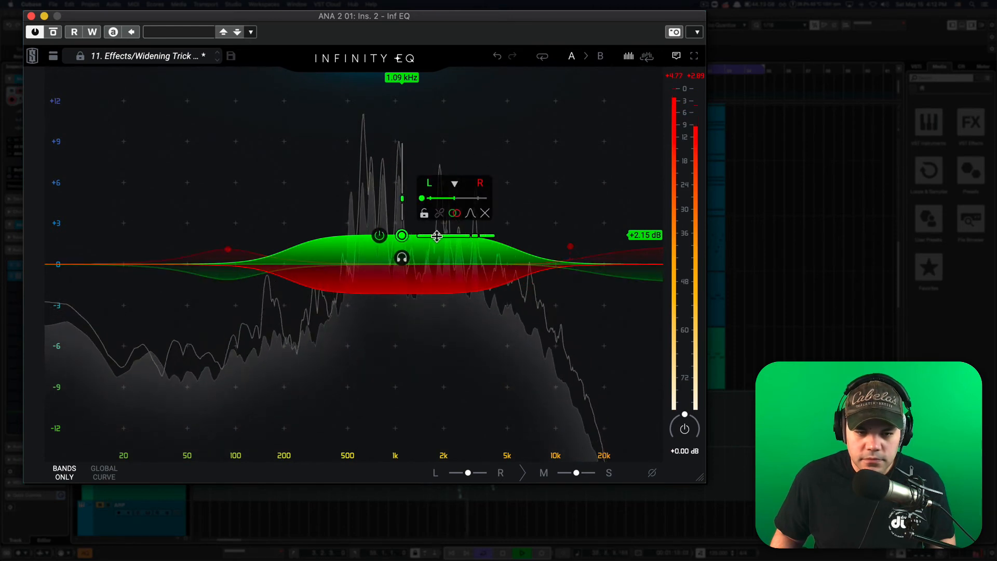
pyautogui.moveTo(436, 235); pyautogui.dragTo(402, 231)
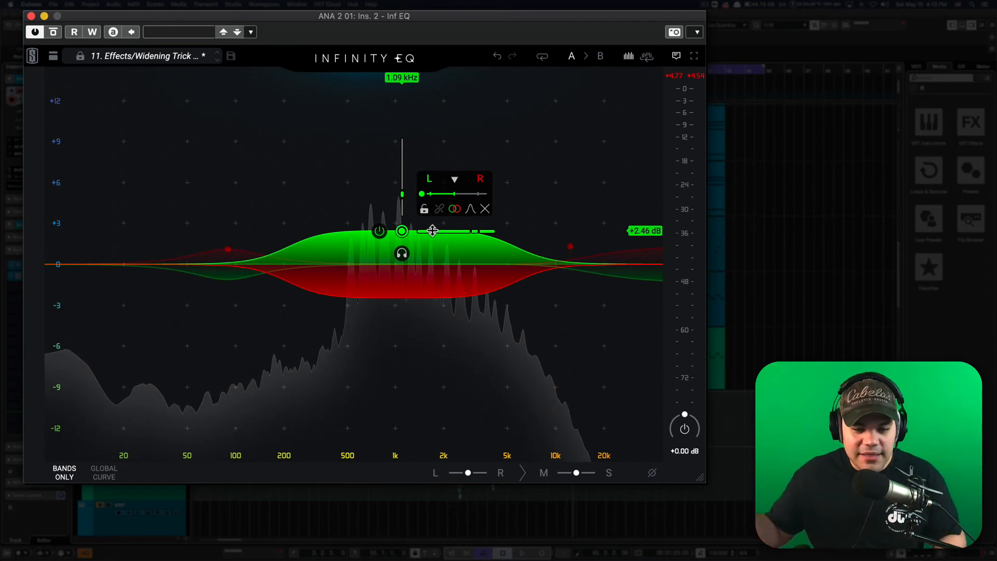
pyautogui.moveTo(432, 231); pyautogui.dragTo(439, 234)
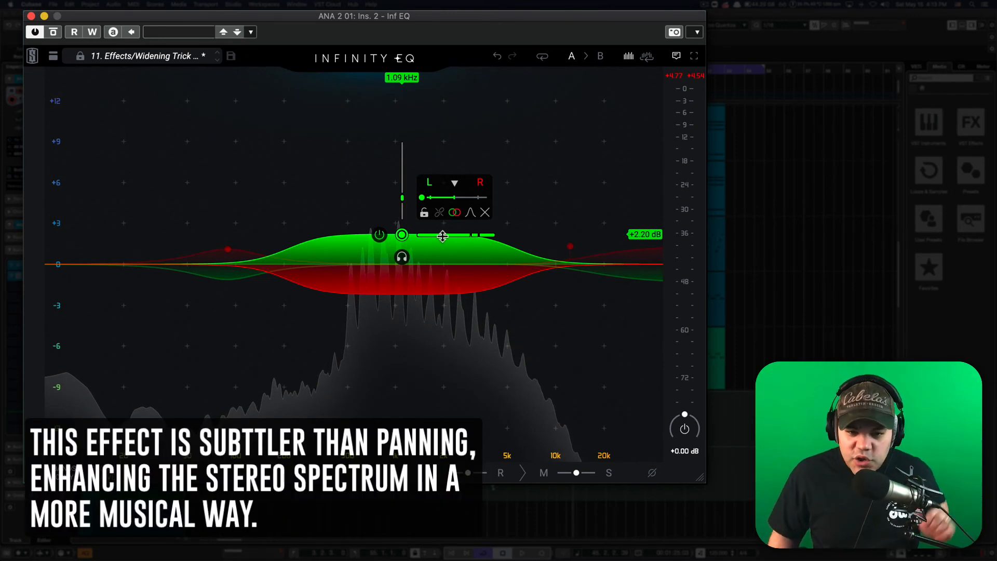
pyautogui.moveTo(442, 236); pyautogui.dragTo(402, 225)
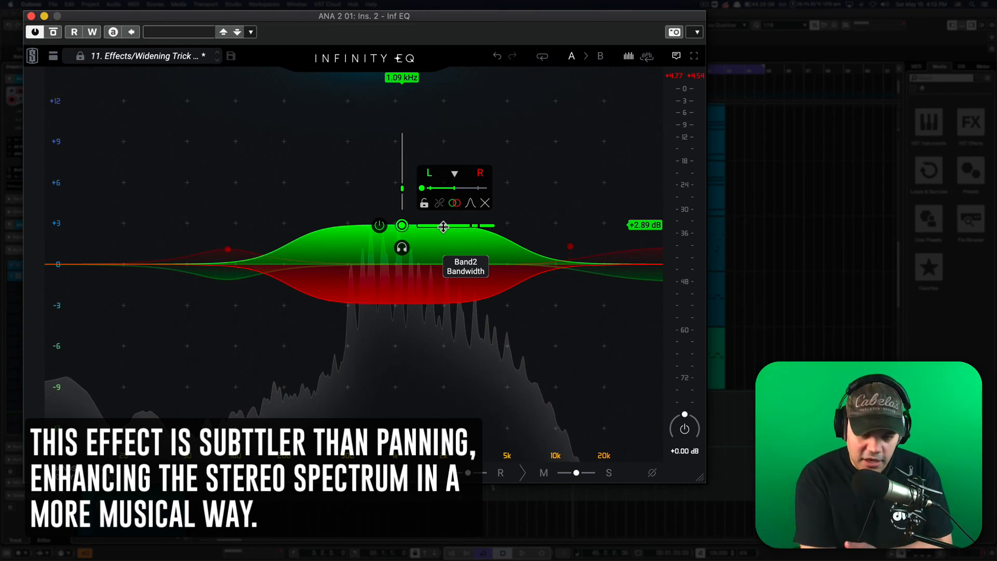
pyautogui.moveTo(443, 227); pyautogui.dragTo(443, 232)
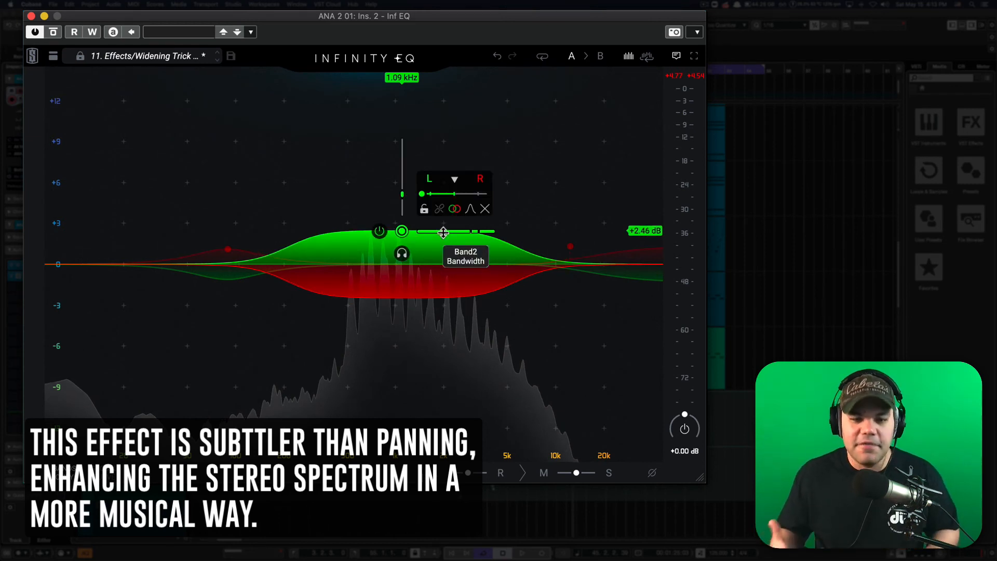